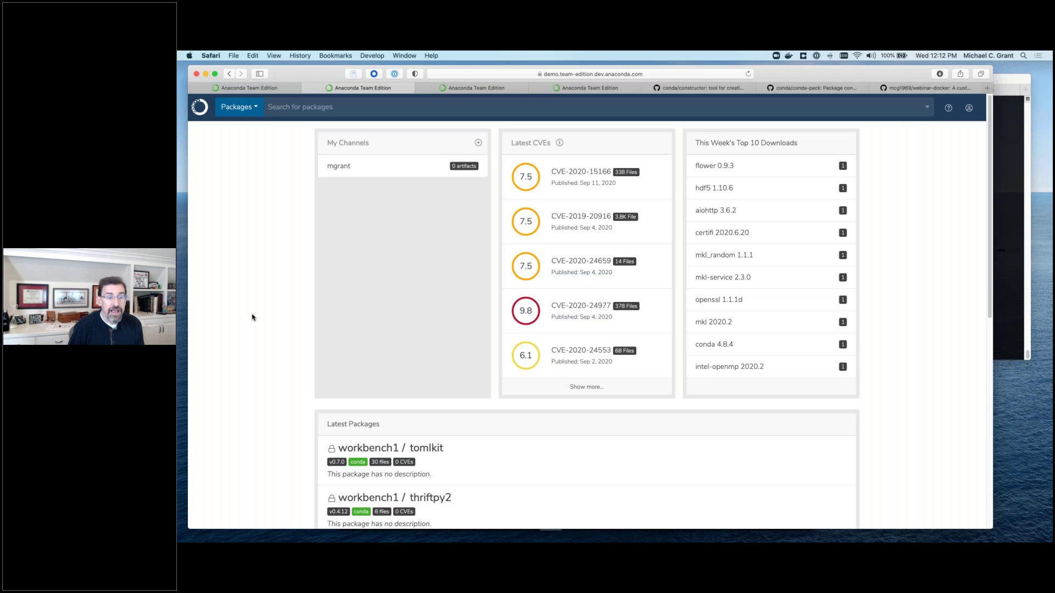
- Look over the dashboard's channels, latest CVEs and latest packages, and open the channel listed under My Channels
{"action": "scroll", "coordinate": [465, 516], "scroll_direction": "down", "scroll_amount": 3}
{"action": "scroll", "coordinate": [465, 501], "scroll_direction": "down", "scroll_amount": 2}
{"action": "scroll", "coordinate": [462, 483], "scroll_direction": "up", "scroll_amount": 5}
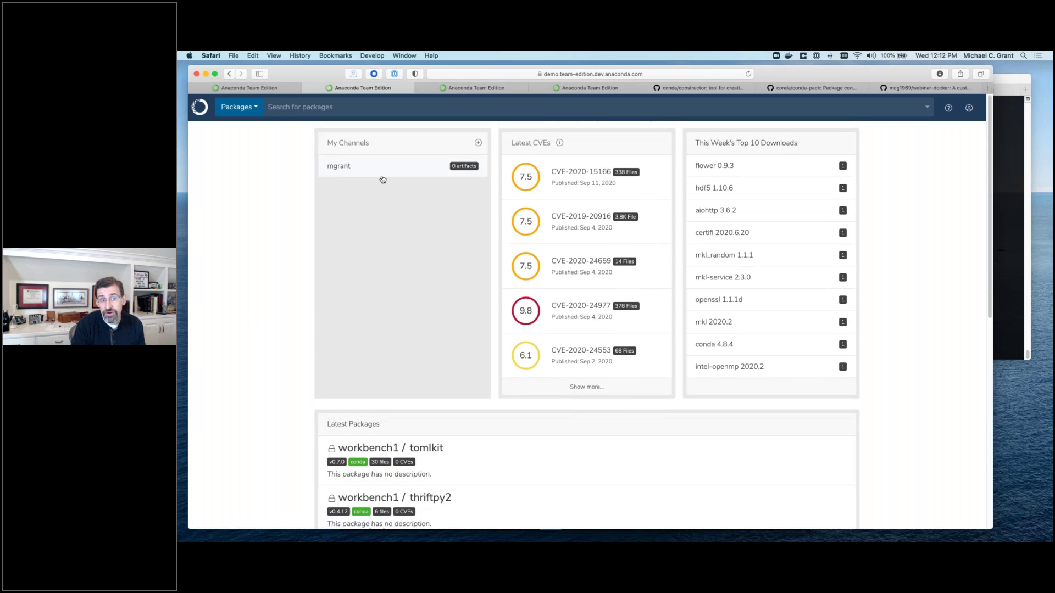
{"action": "scroll", "coordinate": [324, 448], "scroll_direction": "down", "scroll_amount": 4}
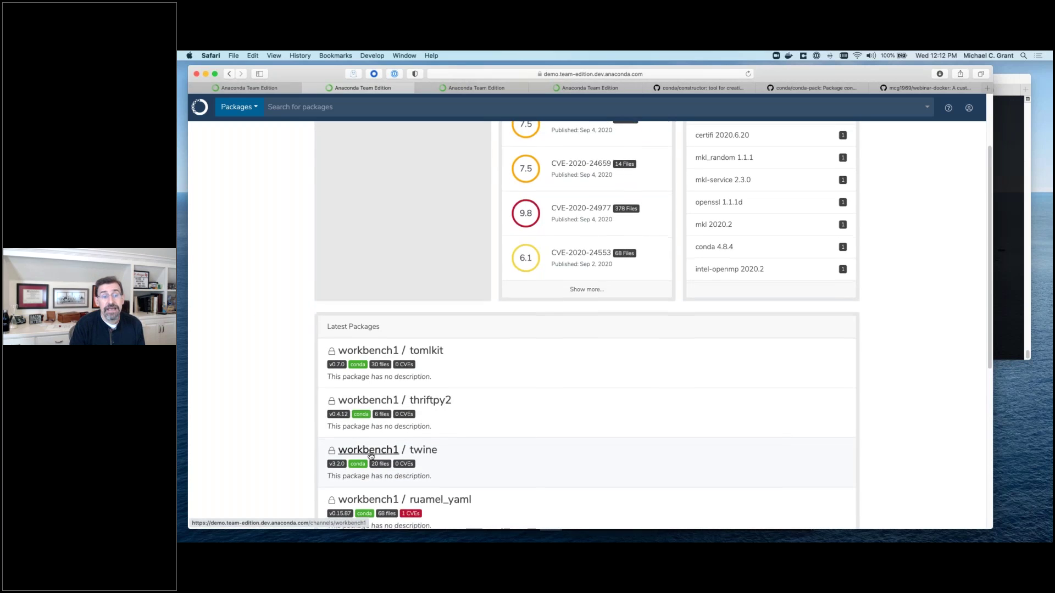
{"action": "scroll", "coordinate": [371, 456], "scroll_direction": "down", "scroll_amount": 3}
{"action": "scroll", "coordinate": [522, 397], "scroll_direction": "up", "scroll_amount": 6}
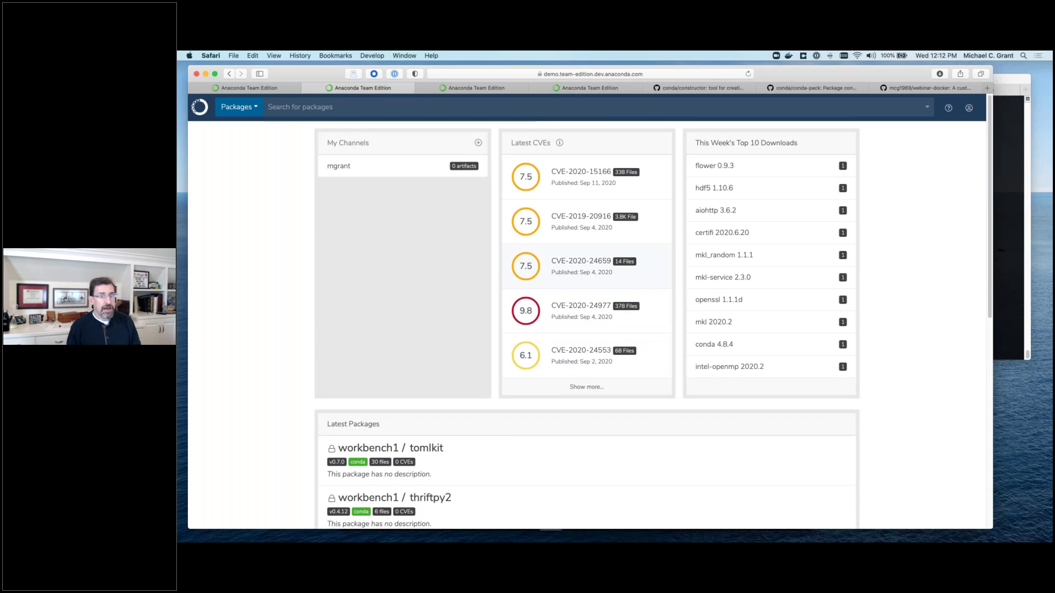
{"action": "left_click", "coordinate": [364, 167]}
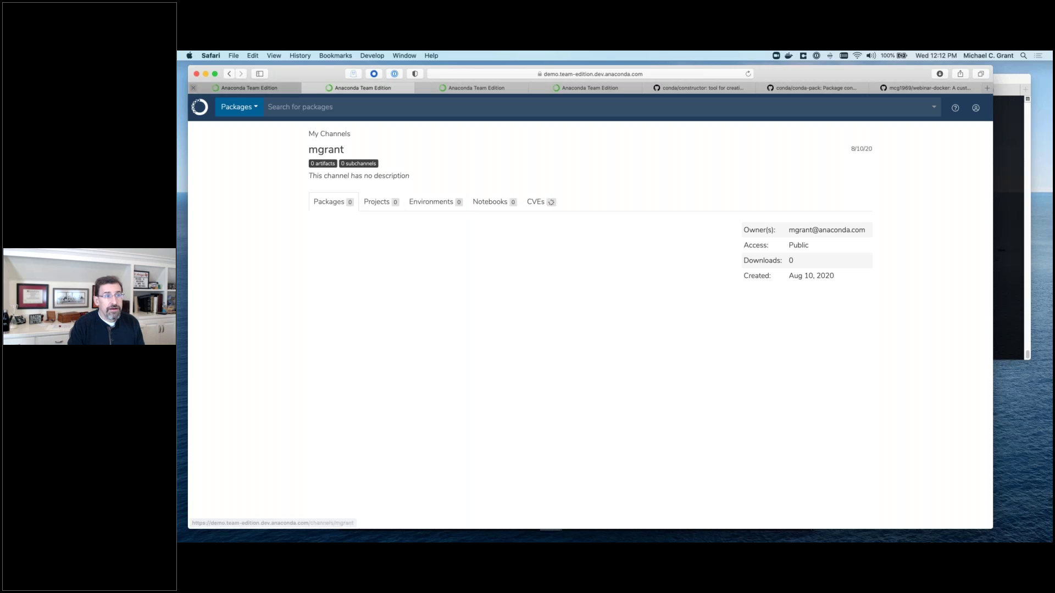
{"action": "left_click", "coordinate": [315, 108]}
{"action": "type", "text": "ocnda"}
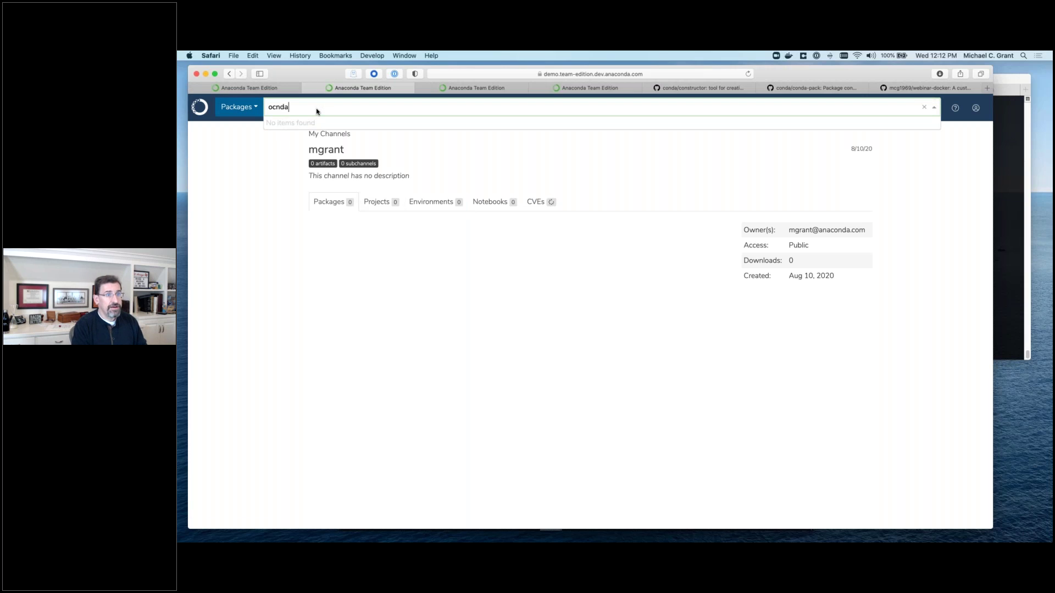
{"action": "left_click", "coordinate": [448, 92]}
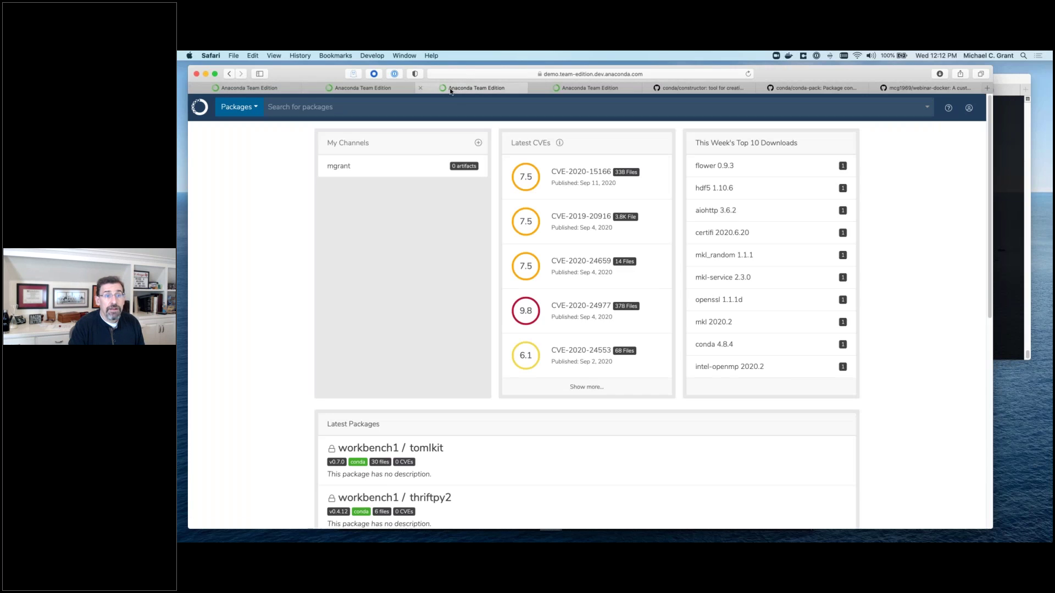
{"action": "left_click", "coordinate": [602, 89]}
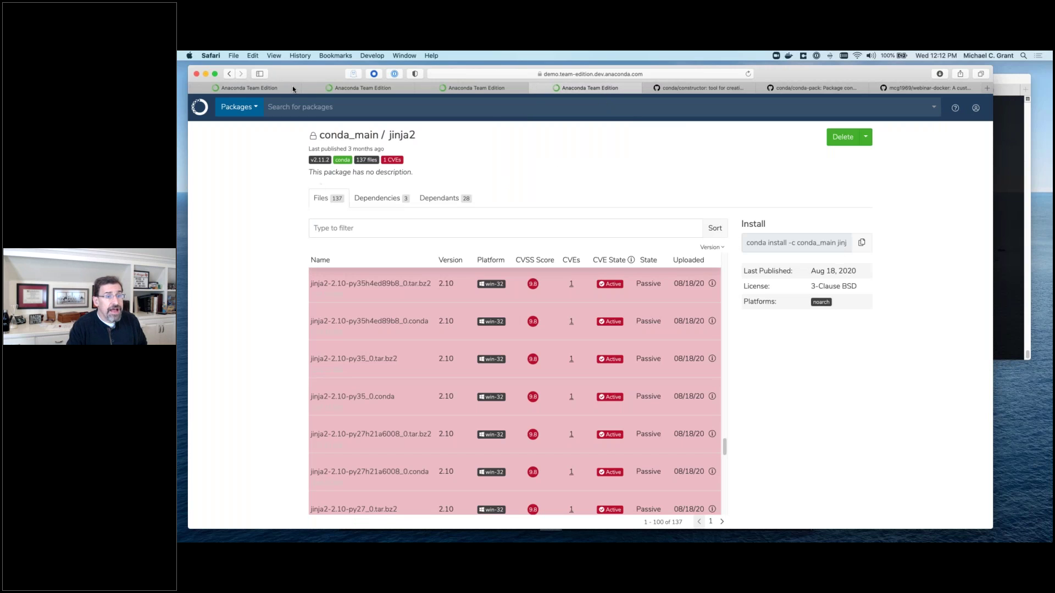
{"action": "left_click", "coordinate": [339, 89]}
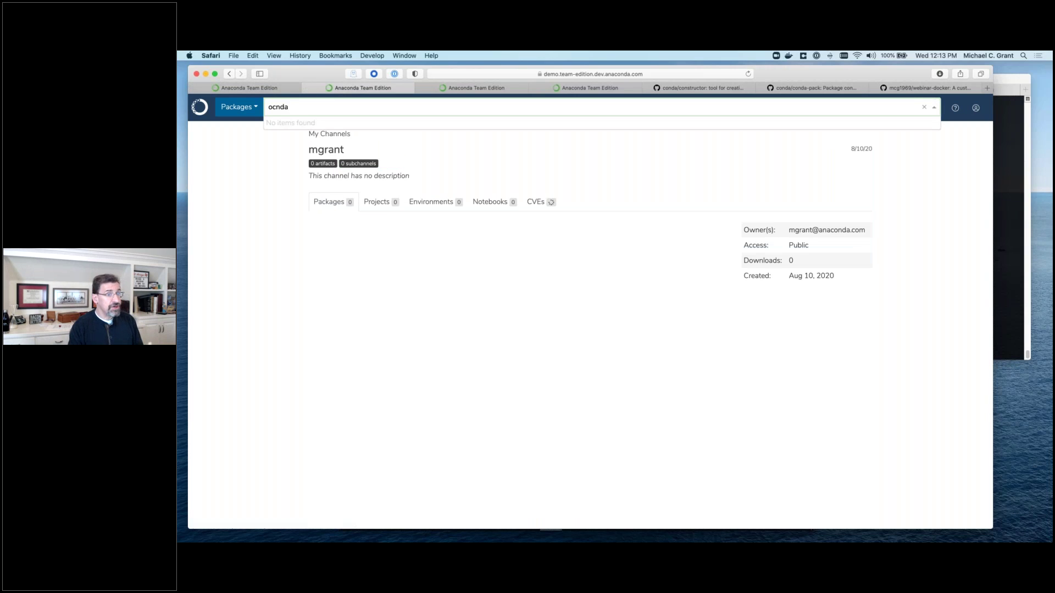
{"action": "left_click", "coordinate": [329, 263]}
{"action": "left_click", "coordinate": [313, 114]}
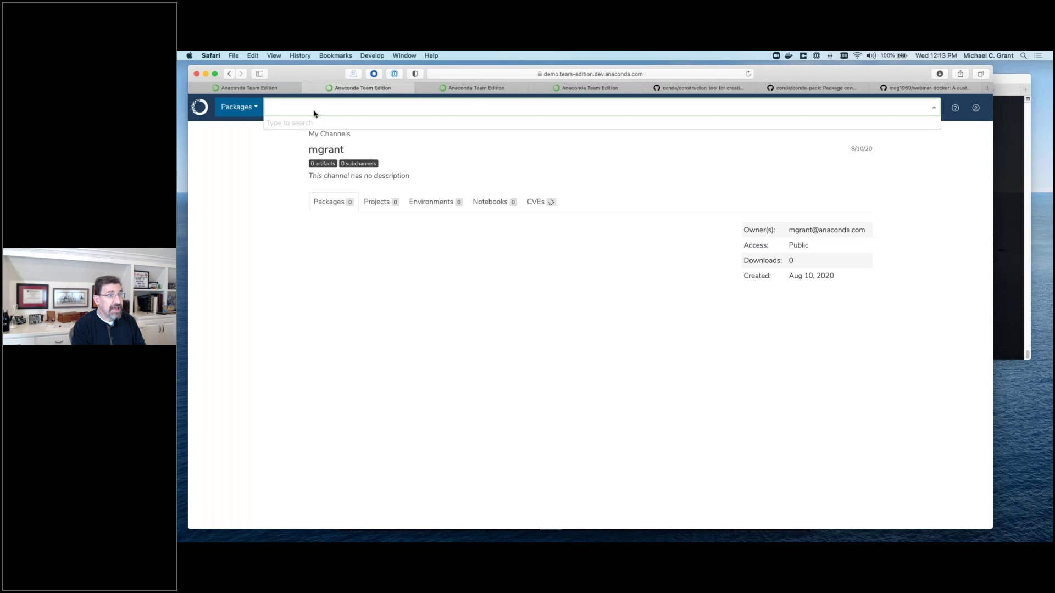
- Restrict the search to channels, search for "main" and open that channel
{"action": "left_click", "coordinate": [237, 107]}
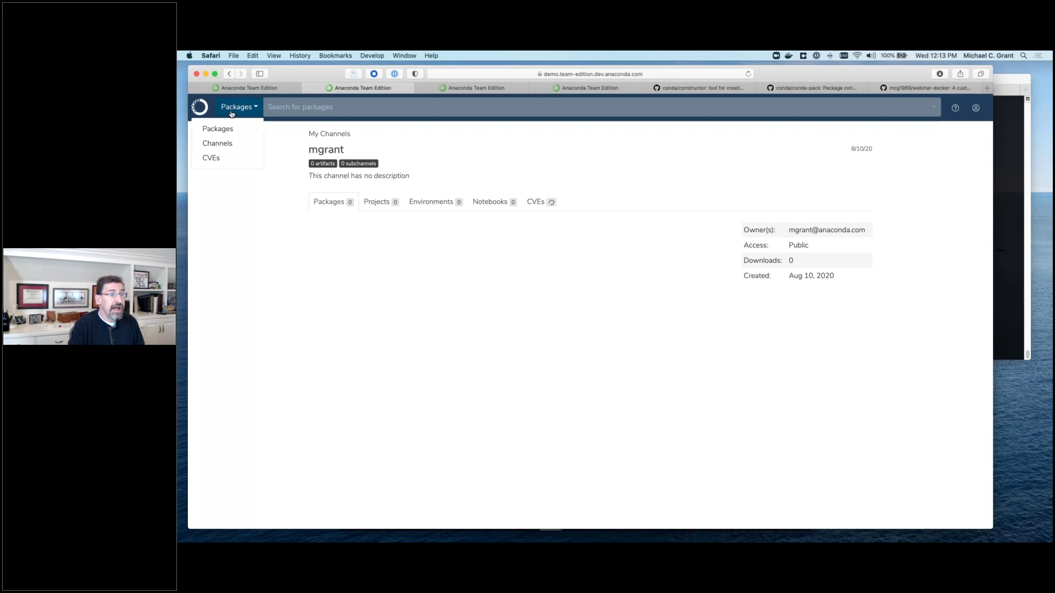
{"action": "left_click", "coordinate": [217, 143]}
{"action": "left_click", "coordinate": [352, 108]}
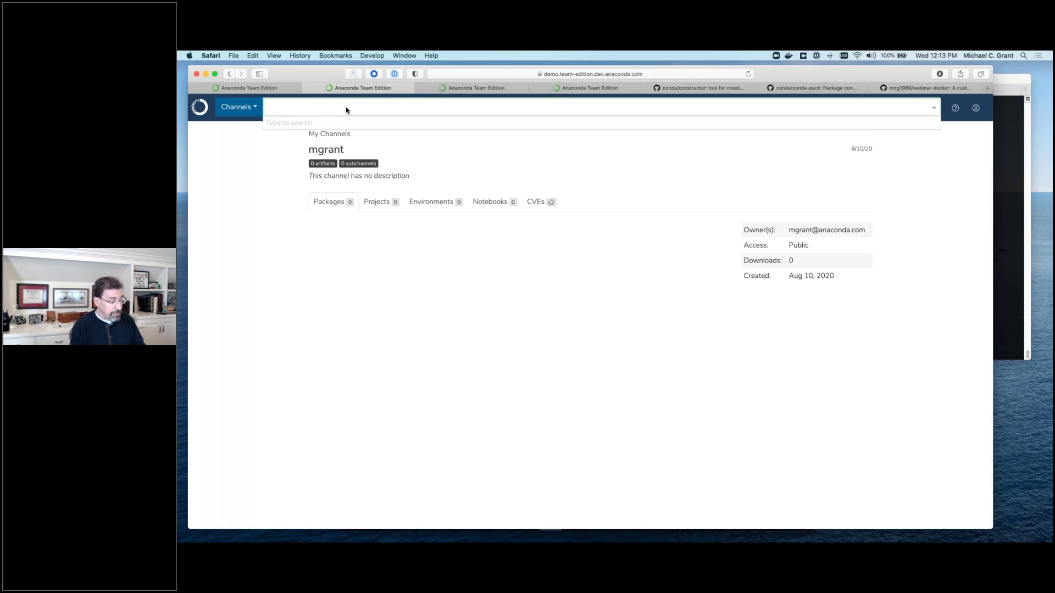
{"action": "type", "text": "main"}
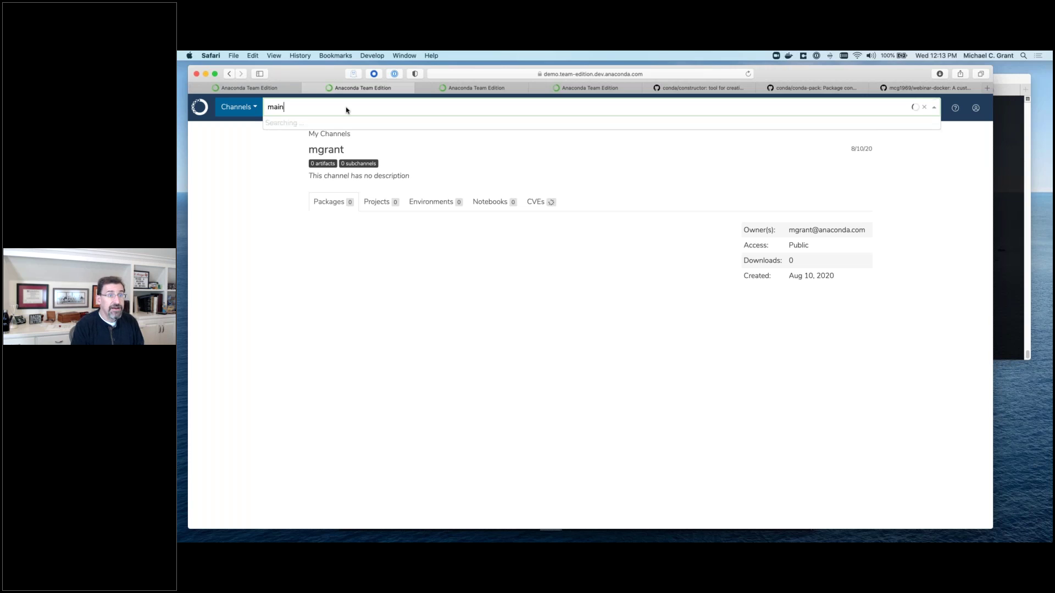
{"action": "key", "text": "Return"}
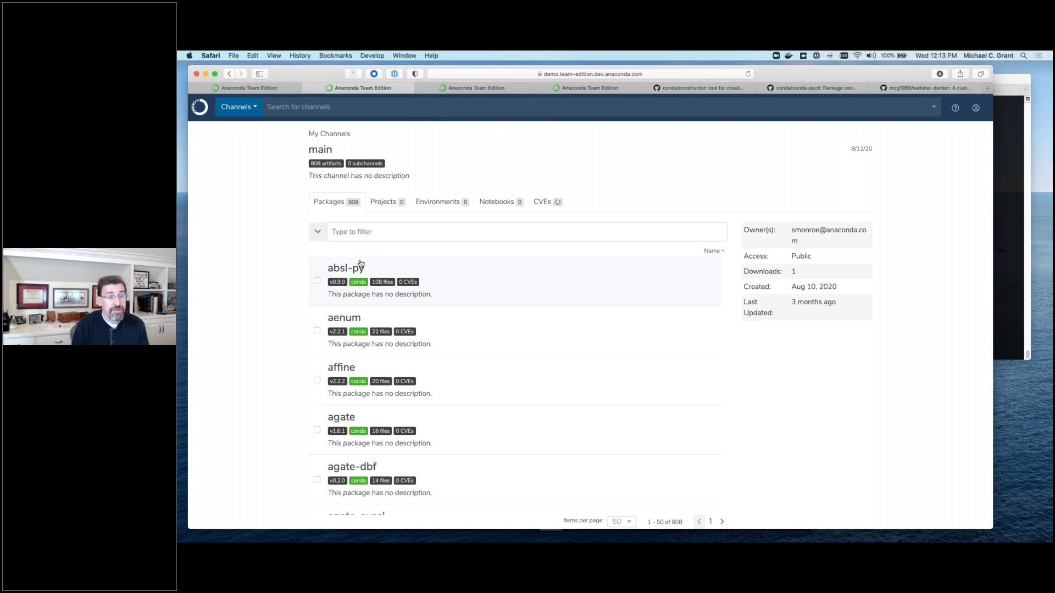
- Try to open the details of CVE-2020-24977 from the dashboard open in another browser page
{"action": "left_click", "coordinate": [469, 87]}
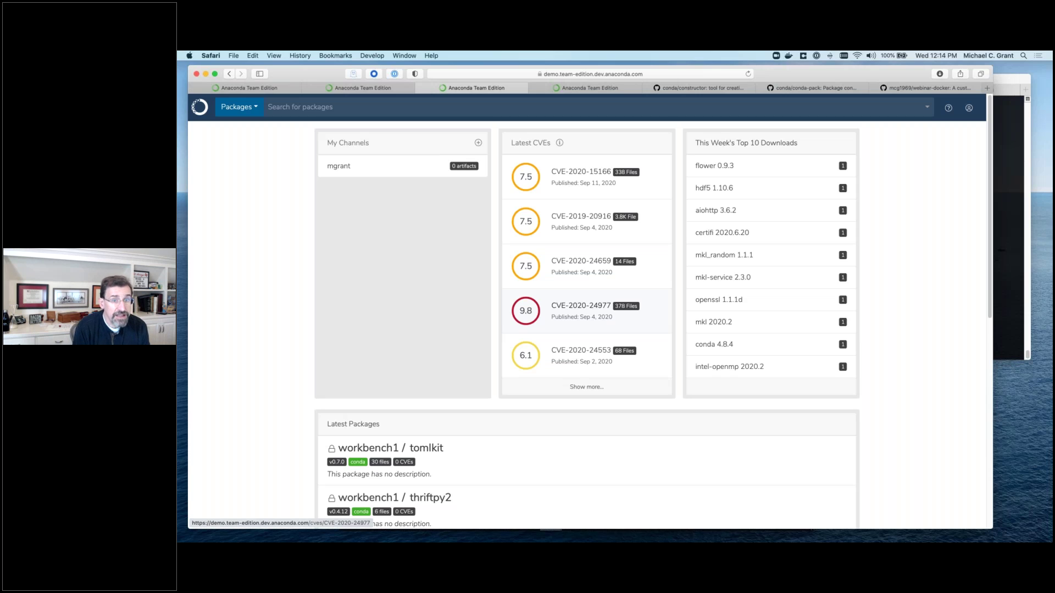
{"action": "left_click", "coordinate": [564, 309]}
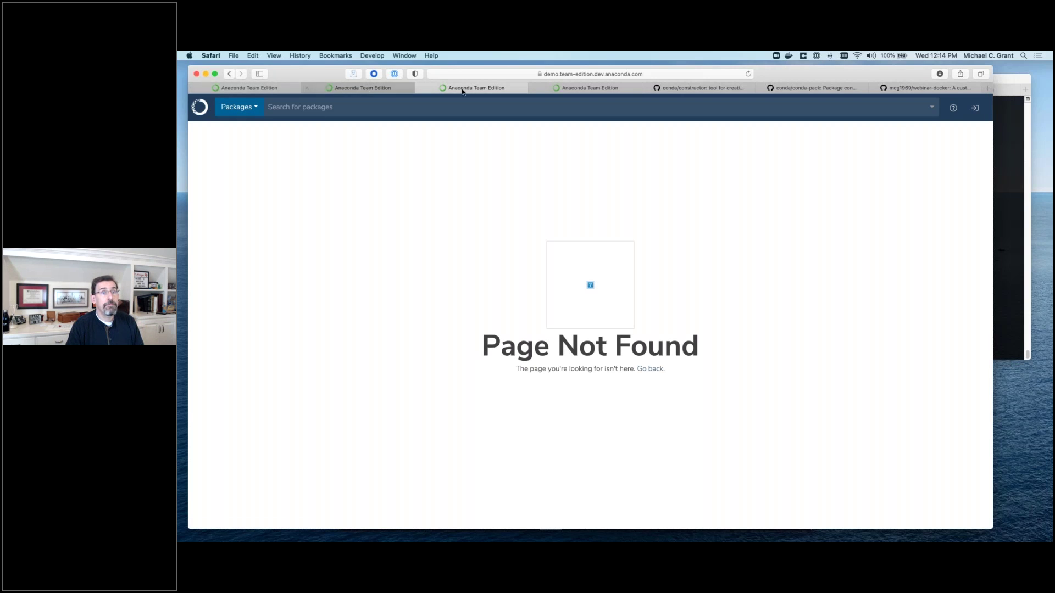
- Examine the conda_main / jinja2 package's file list for CVSS scores and CVE states across versions and platforms
{"action": "left_click", "coordinate": [604, 88]}
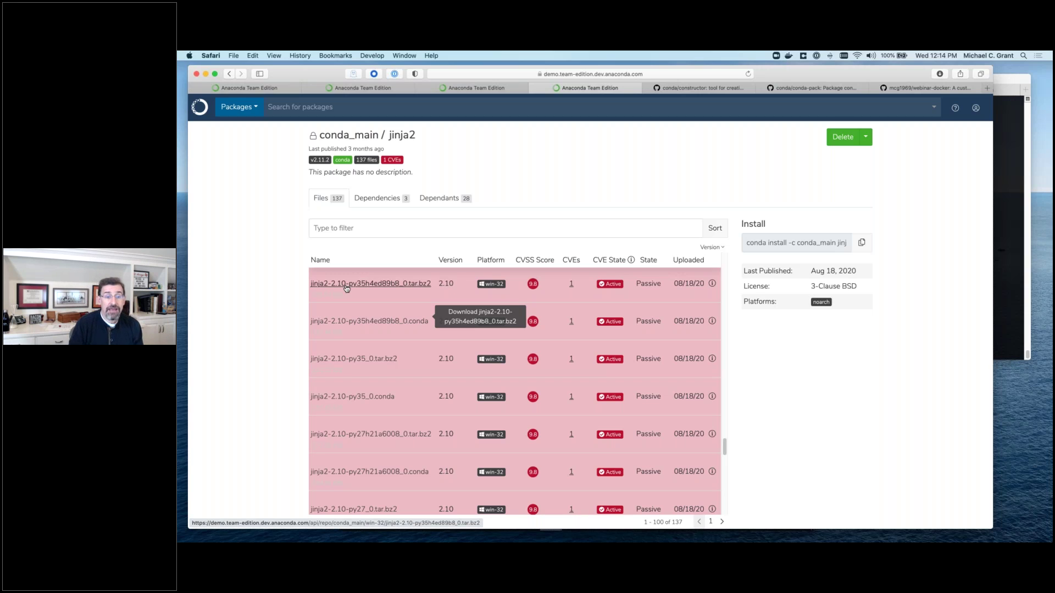
{"action": "scroll", "coordinate": [391, 334], "scroll_direction": "up", "scroll_amount": 5}
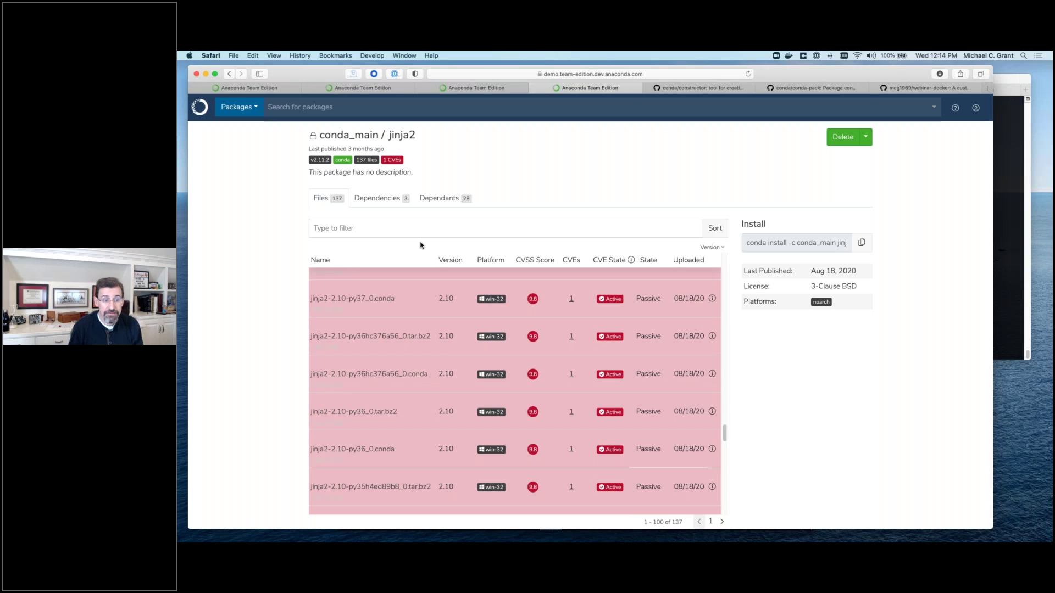
{"action": "scroll", "coordinate": [446, 284], "scroll_direction": "up", "scroll_amount": 1}
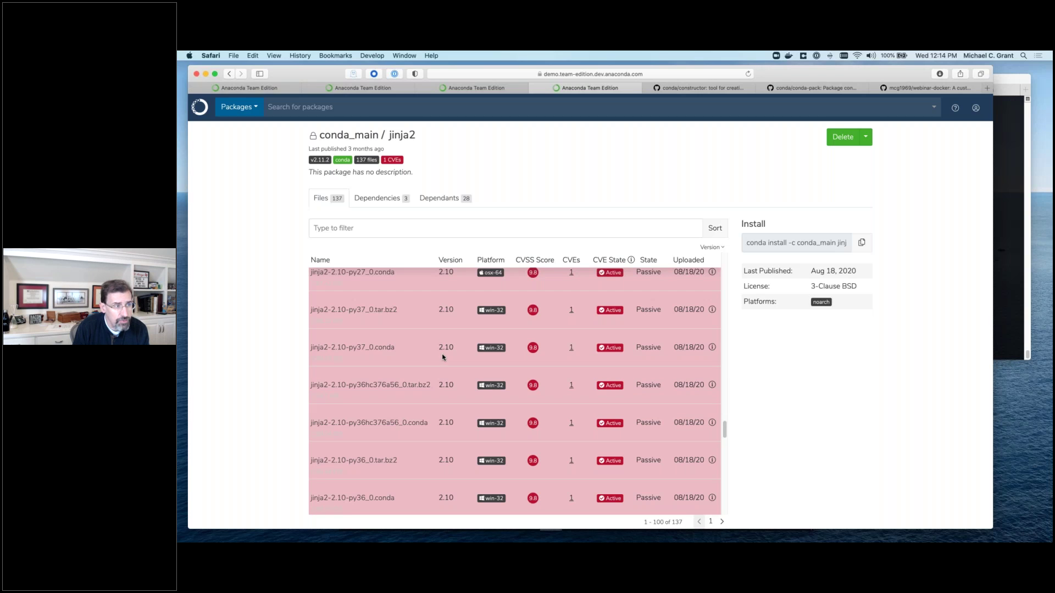
{"action": "scroll", "coordinate": [446, 355], "scroll_direction": "up", "scroll_amount": 6}
{"action": "scroll", "coordinate": [447, 357], "scroll_direction": "down", "scroll_amount": 5}
{"action": "mouse_move", "coordinate": [533, 409]}
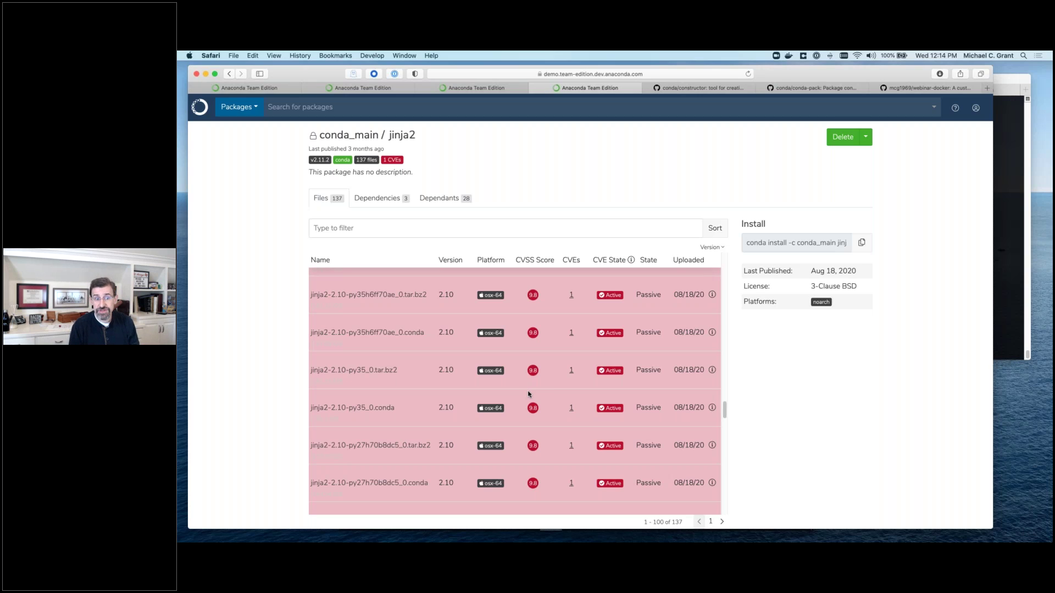
{"action": "scroll", "coordinate": [528, 393], "scroll_direction": "up", "scroll_amount": 5}
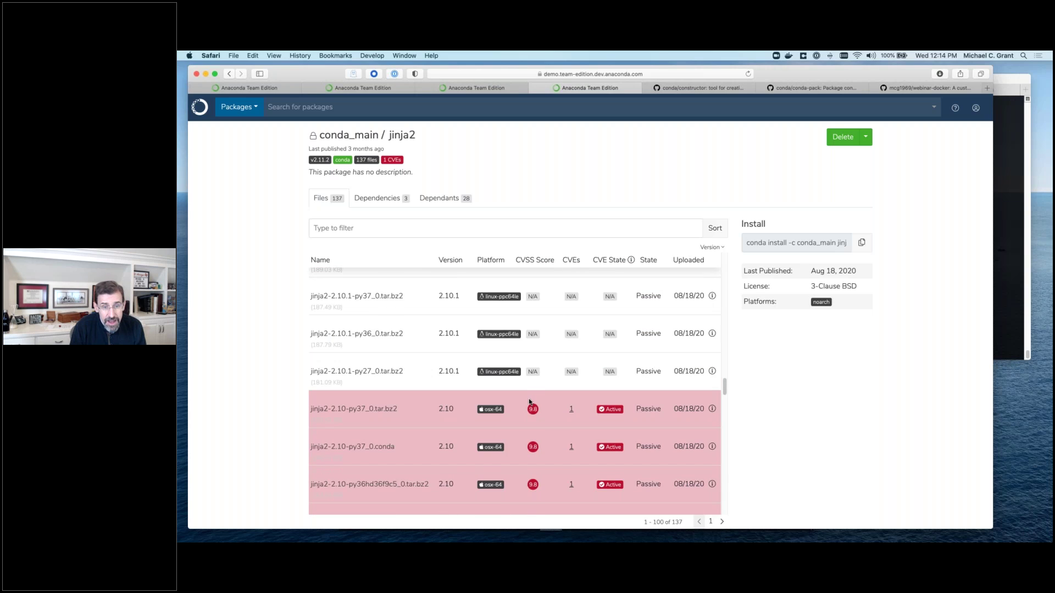
{"action": "scroll", "coordinate": [528, 398], "scroll_direction": "up", "scroll_amount": 5}
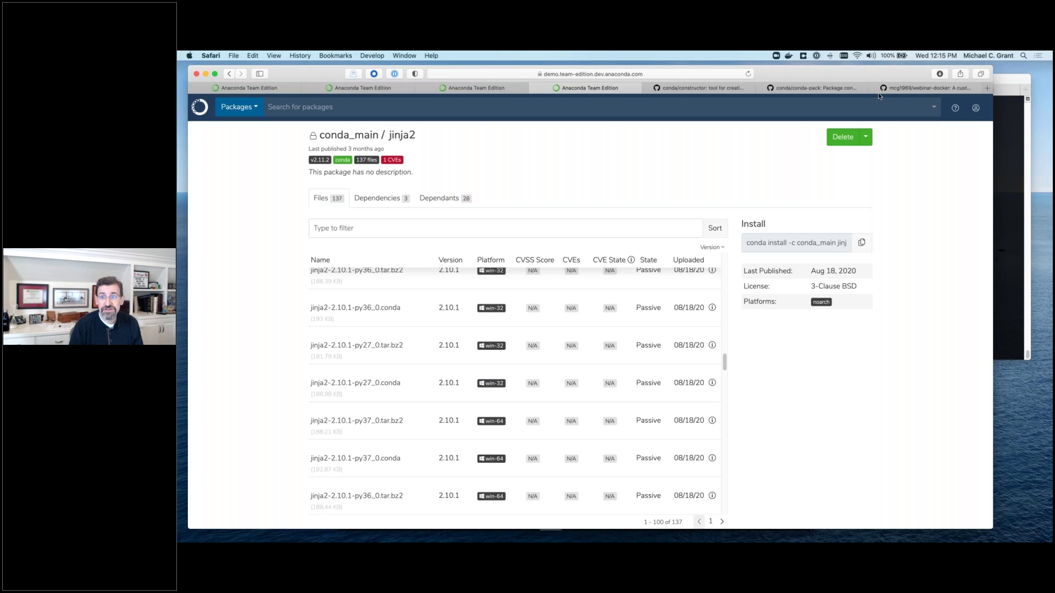
- Switch to Terminal and check the installed jinja version in the pytorch environment with conda list jinja
{"action": "left_click", "coordinate": [1003, 80]}
{"action": "type", "text": "co"}
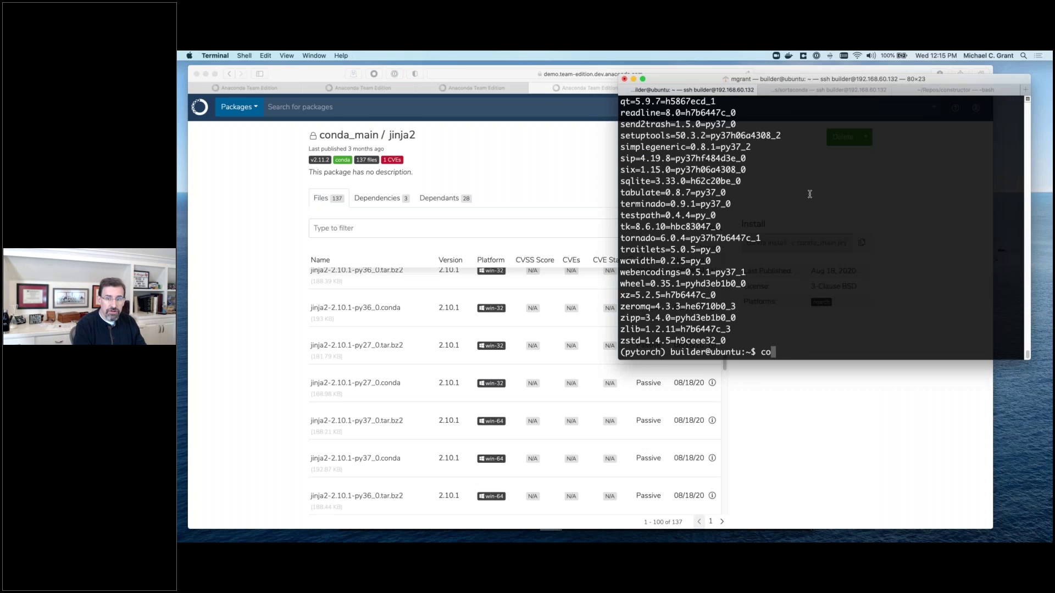
{"action": "type", "text": "nda list jin"}
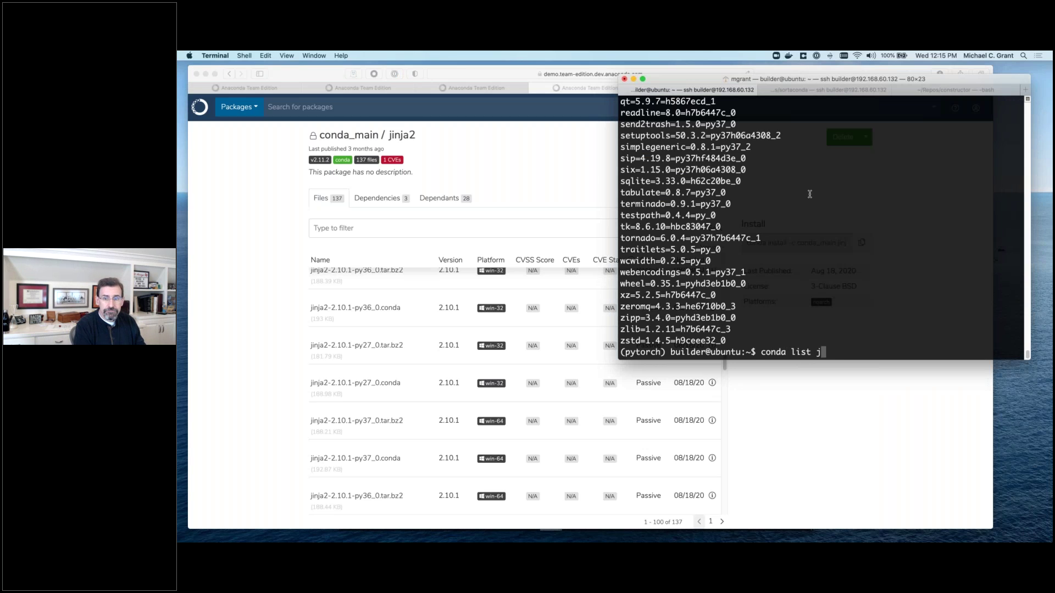
{"action": "key", "text": "BackSpace"}
{"action": "key", "text": "BackSpace"}
{"action": "type", "text": "inja"}
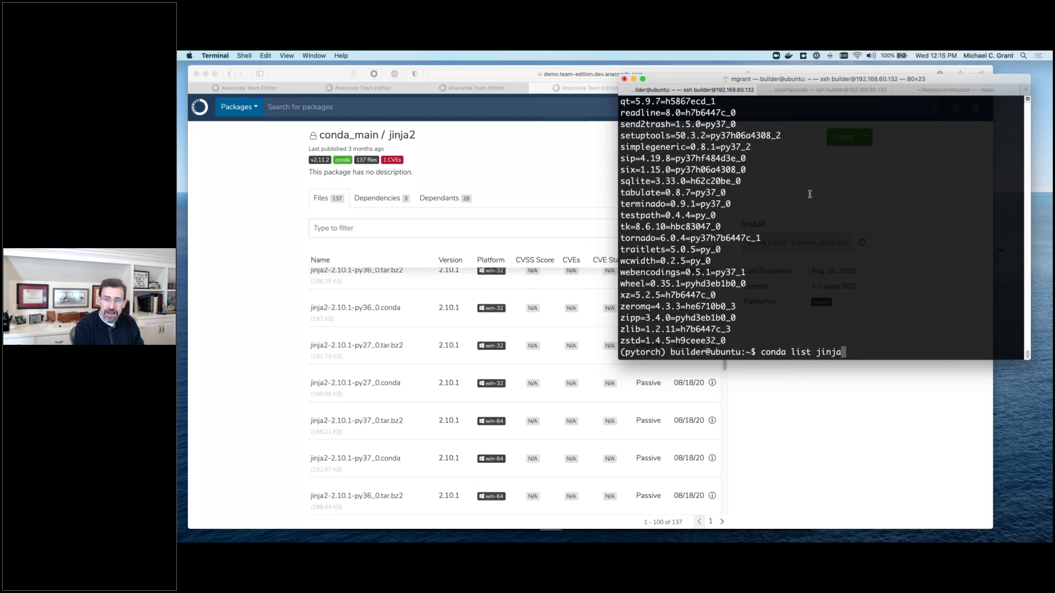
{"action": "key", "text": "Return"}
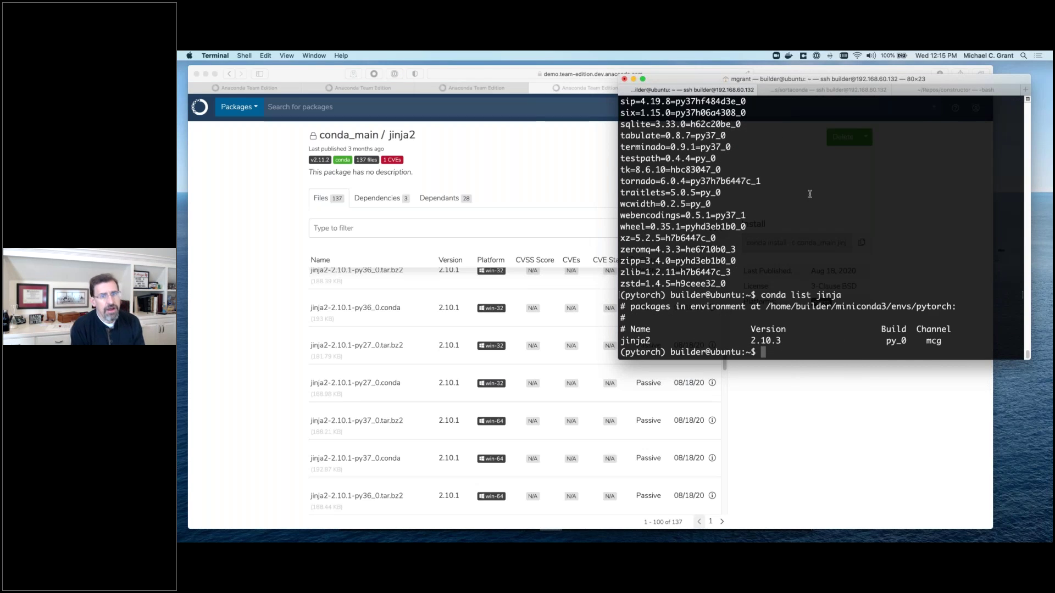
{"action": "type", "text": "conda list --export"}
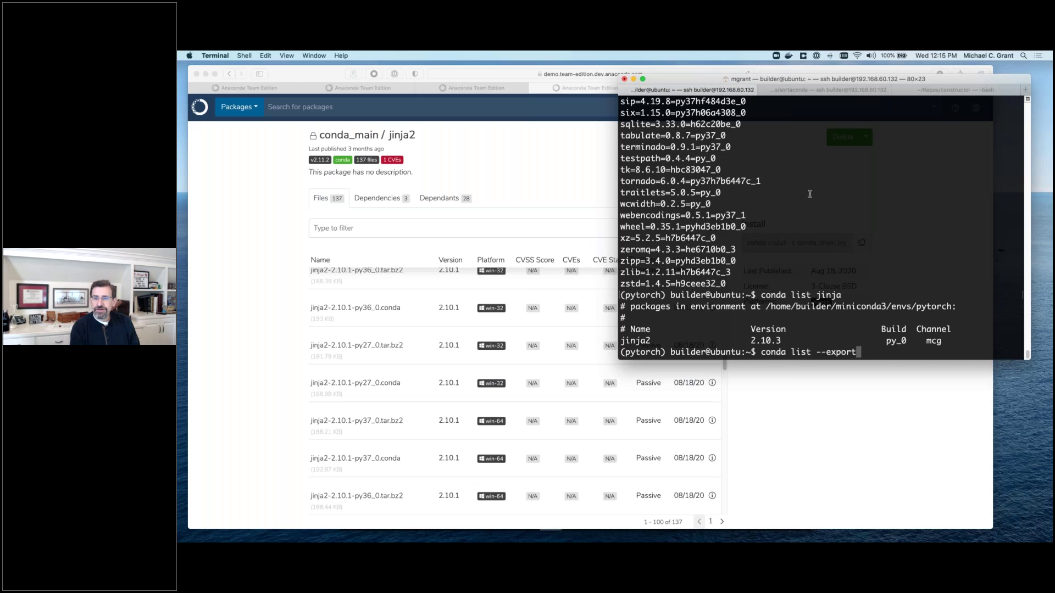
{"action": "key", "text": "Up"}
{"action": "key", "text": "Up"}
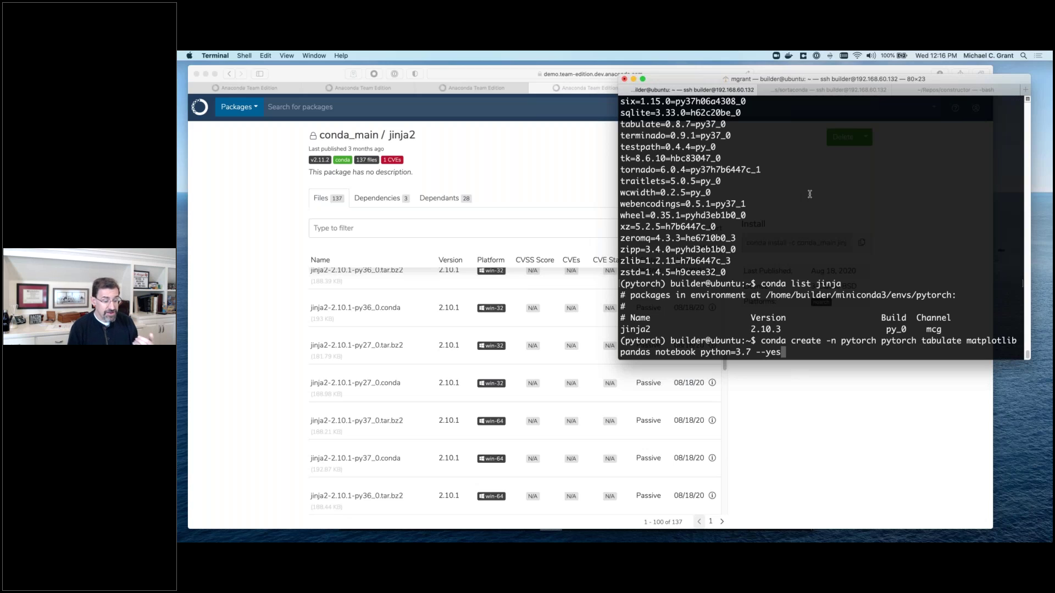
{"action": "key", "text": "Up"}
{"action": "key", "text": "Up"}
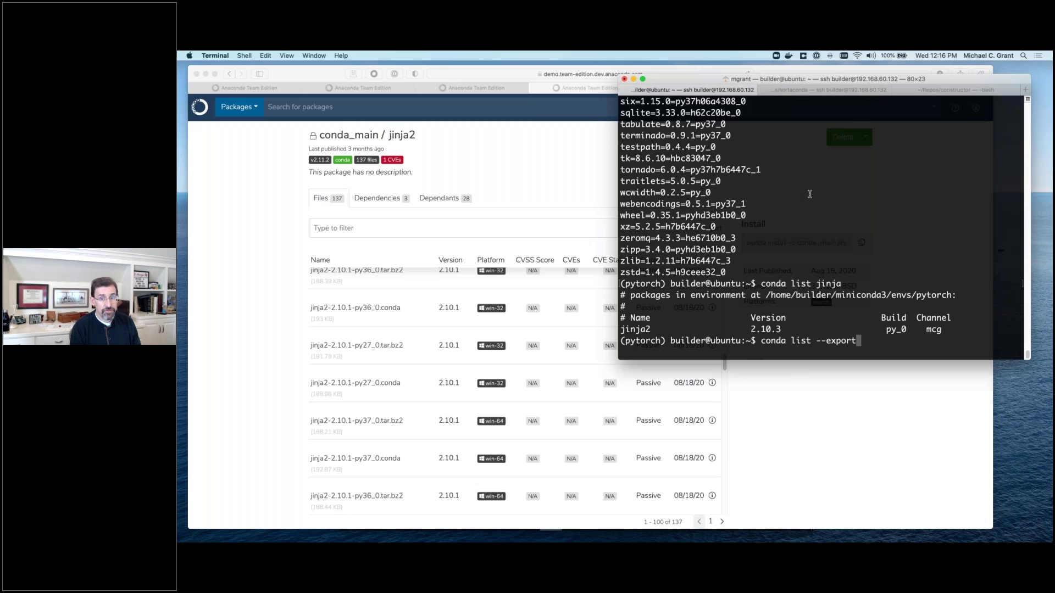
{"action": "key", "text": "Up"}
{"action": "key", "text": "BackSpace"}
{"action": "key", "text": "BackSpace"}
{"action": "key", "text": "BackSpace"}
{"action": "key", "text": "BackSpace"}
{"action": "key", "text": "BackSpace"}
{"action": "key", "text": "BackSpace"}
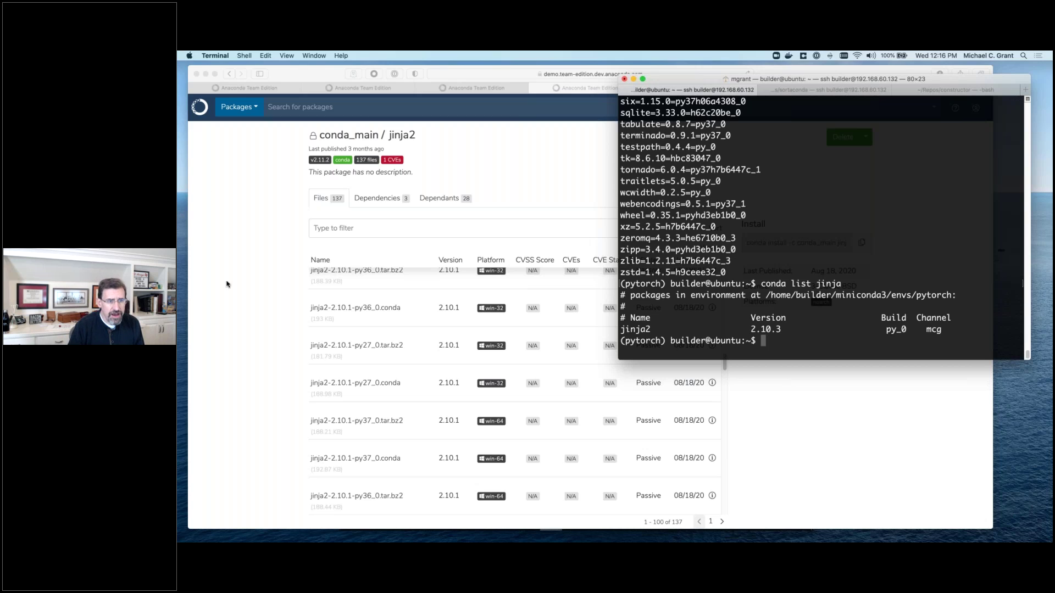
- Check the CVE states of the jinja2 2.10 files in Safari, and run conda install 'jinja2>=2.11' in Terminal's pytorch environment
{"action": "left_click", "coordinate": [256, 295]}
{"action": "scroll", "coordinate": [479, 390], "scroll_direction": "down", "scroll_amount": 10}
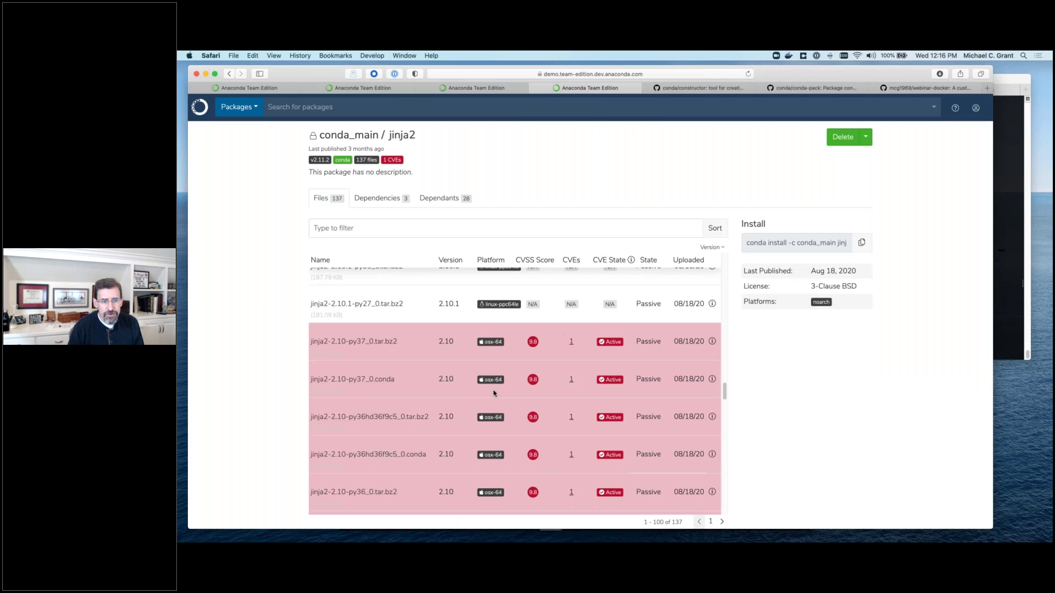
{"action": "left_click", "coordinate": [1005, 255]}
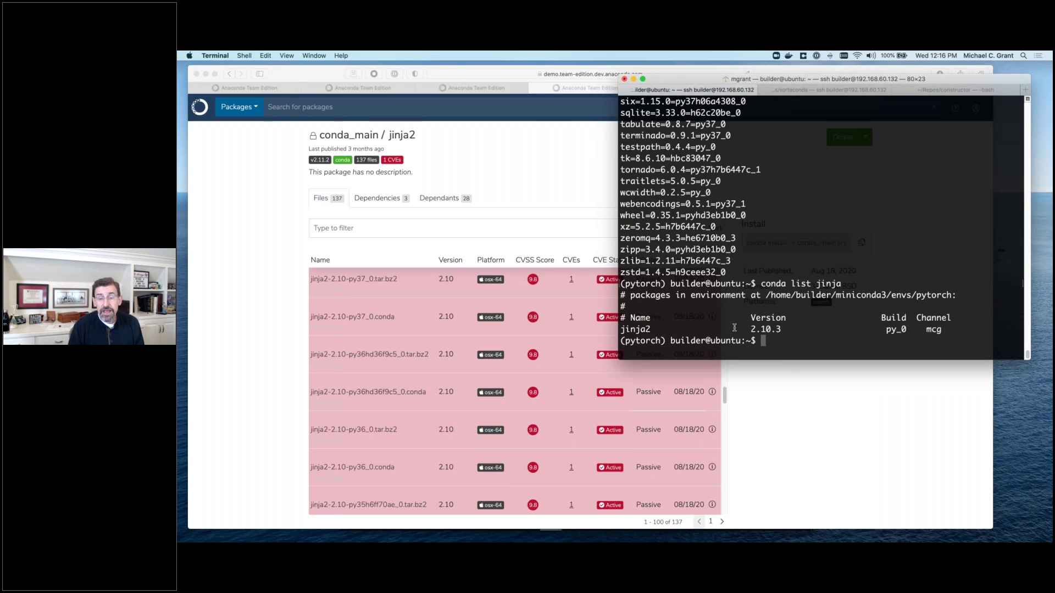
{"action": "type", "text": "conda"}
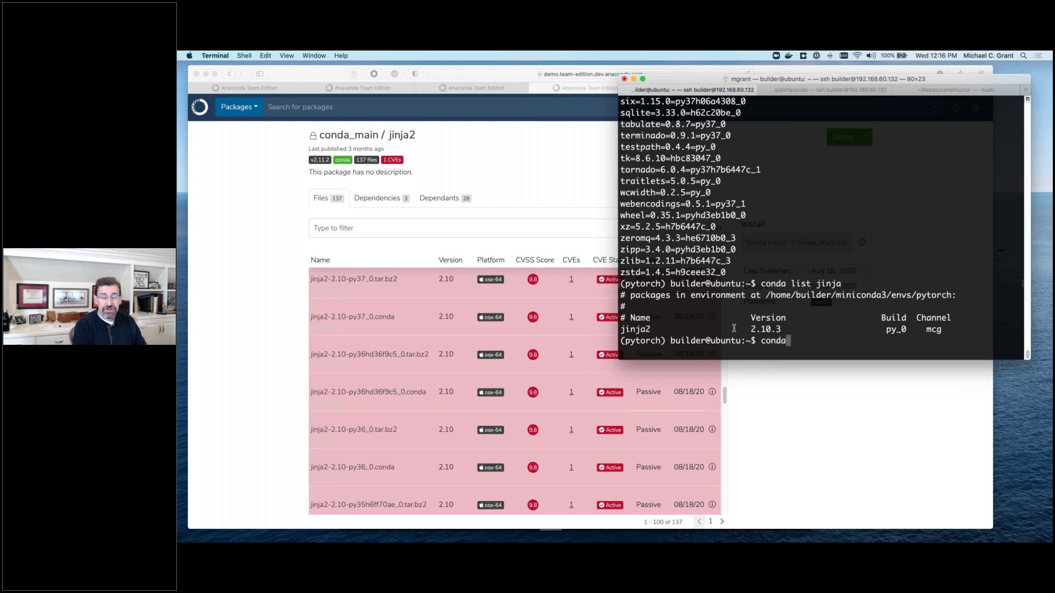
{"action": "type", "text": " install jinj"}
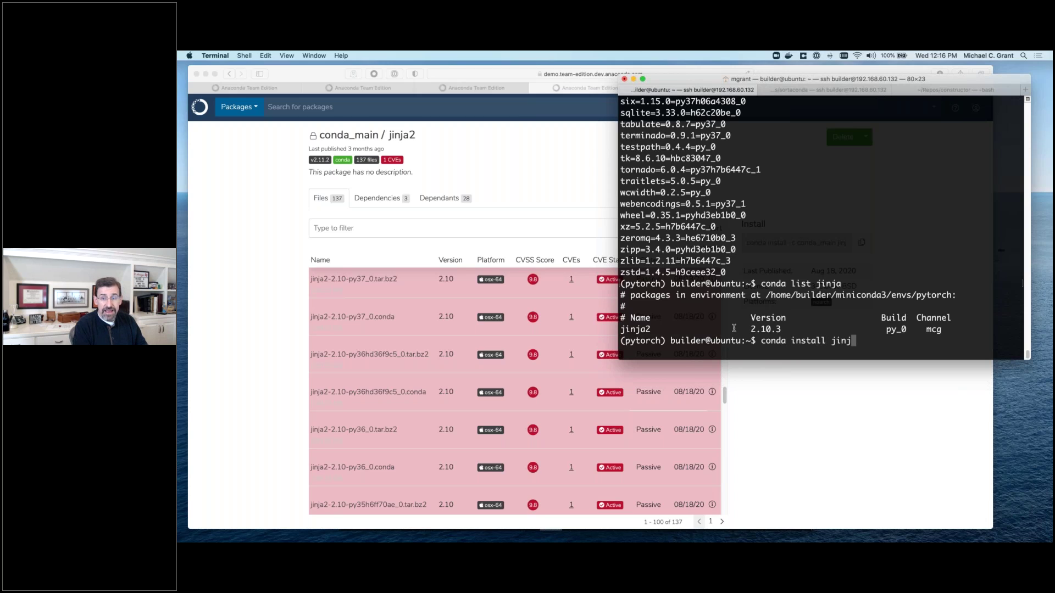
{"action": "type", "text": "a2>"}
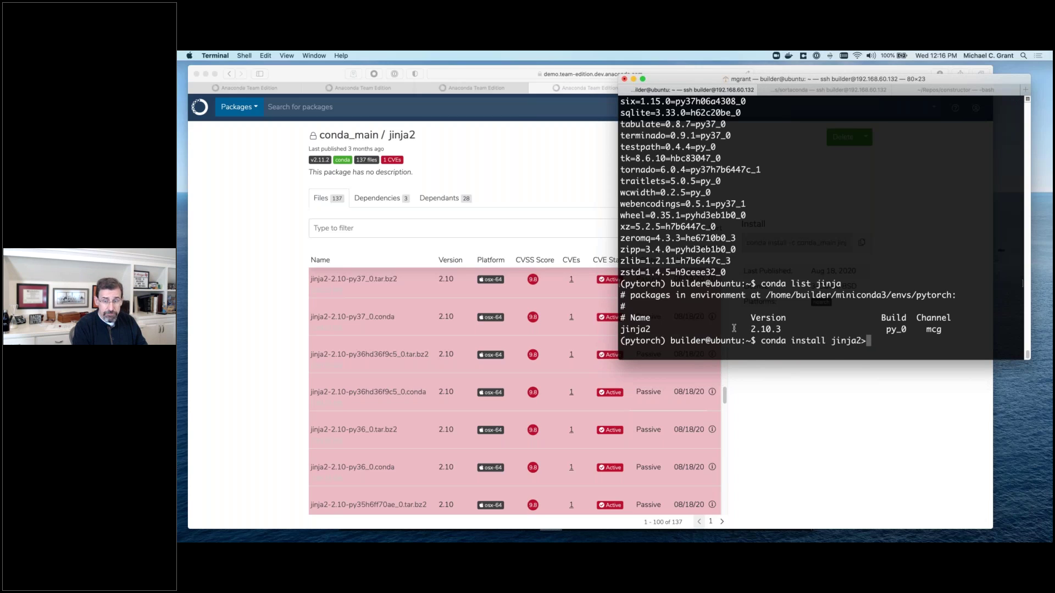
{"action": "key", "text": "BackSpace"}
{"action": "type", "text": ">=2.11"}
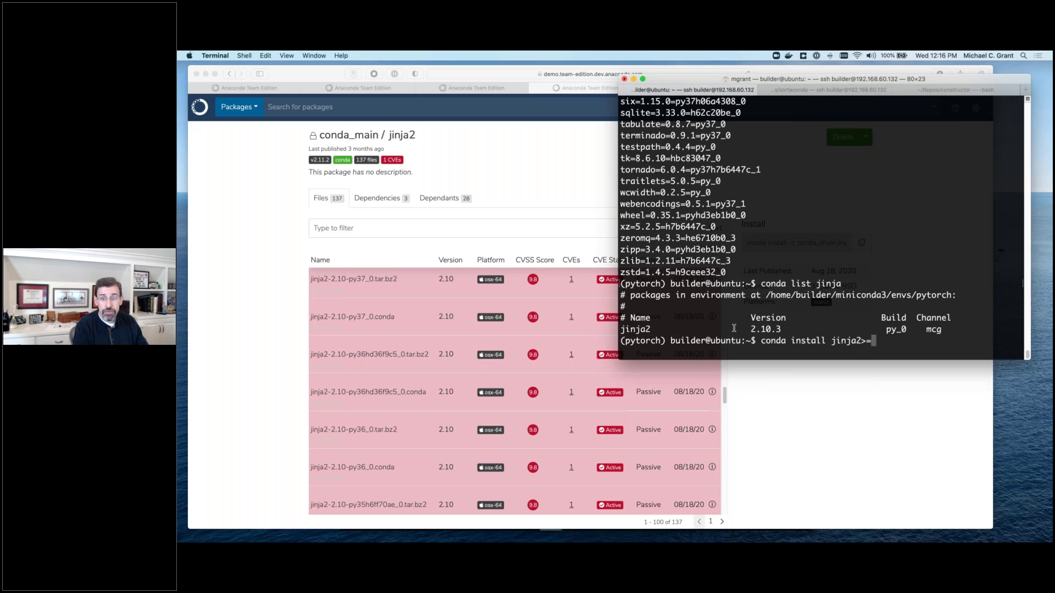
{"action": "key", "text": "alt+b"}
{"action": "key", "text": "alt+b"}
{"action": "key", "text": "alt+b"}
{"action": "key", "text": "alt+b"}
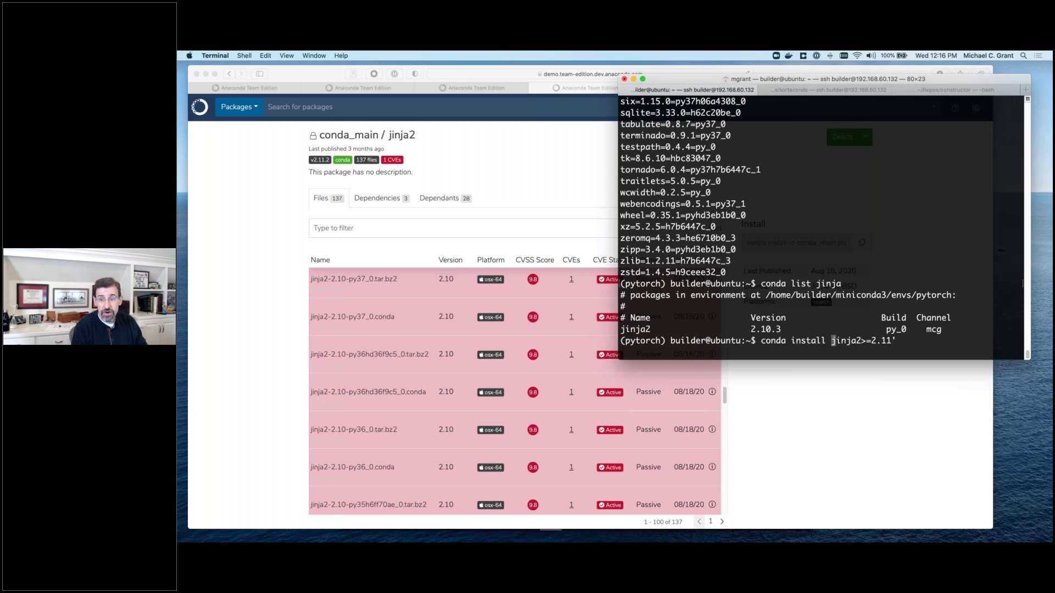
{"action": "key", "text": "alt+f"}
{"action": "key", "text": "Right"}
{"action": "type", "text": "'"}
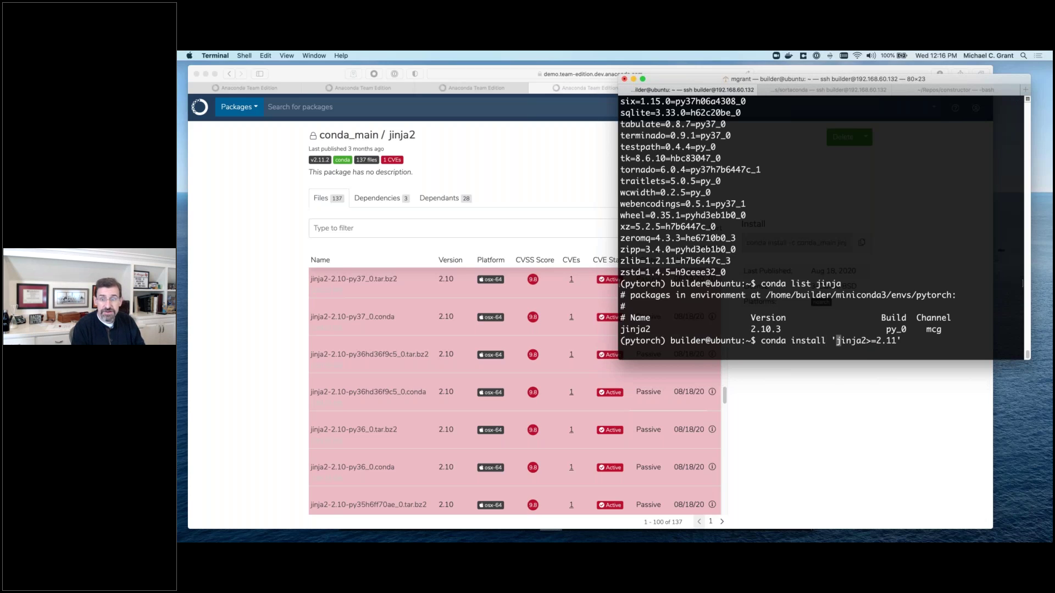
{"action": "key", "text": "Return"}
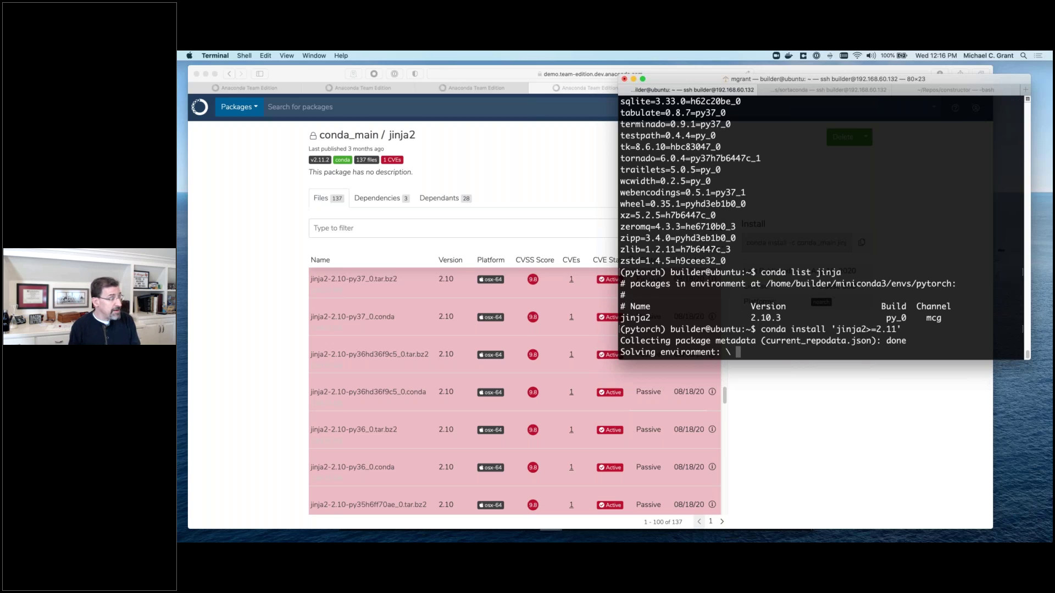
- Switch to Safari and filter the conda_main / jinja2 file list by 2.11
{"action": "left_click", "coordinate": [302, 311]}
{"action": "left_click", "coordinate": [361, 229]}
{"action": "type", "text": "2.11"}
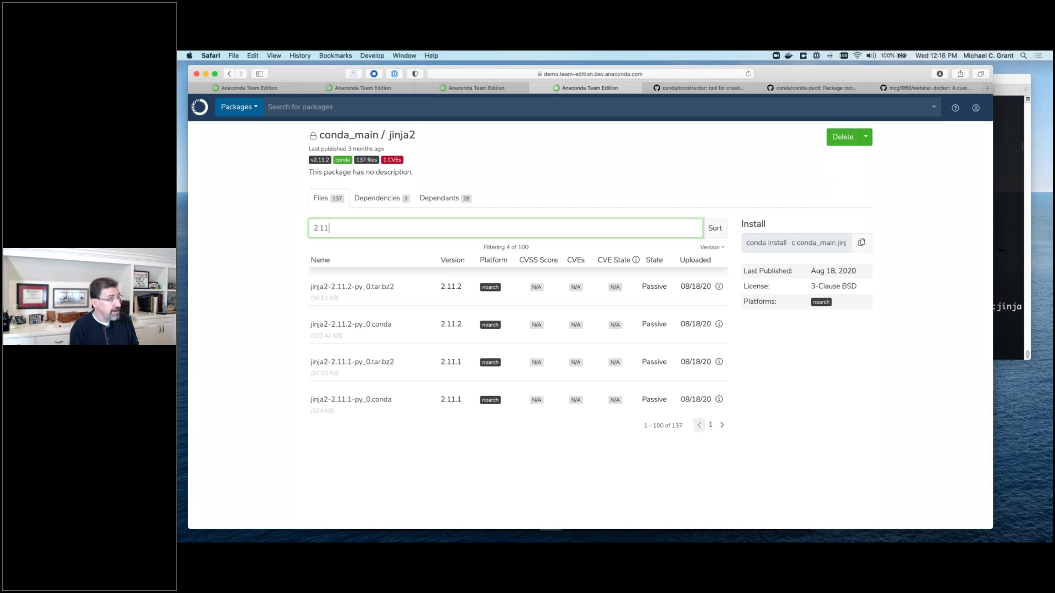
- Return to Terminal and accept the package plan with y to update jinja2 in the pytorch environment
{"action": "left_click", "coordinate": [1010, 256]}
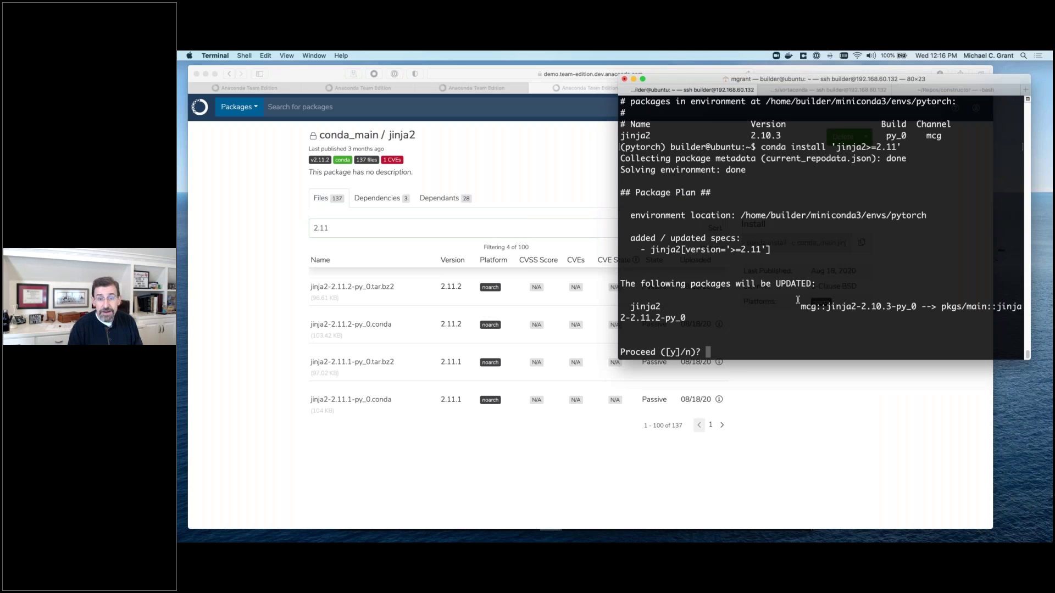
{"action": "type", "text": "y"}
{"action": "key", "text": "Return"}
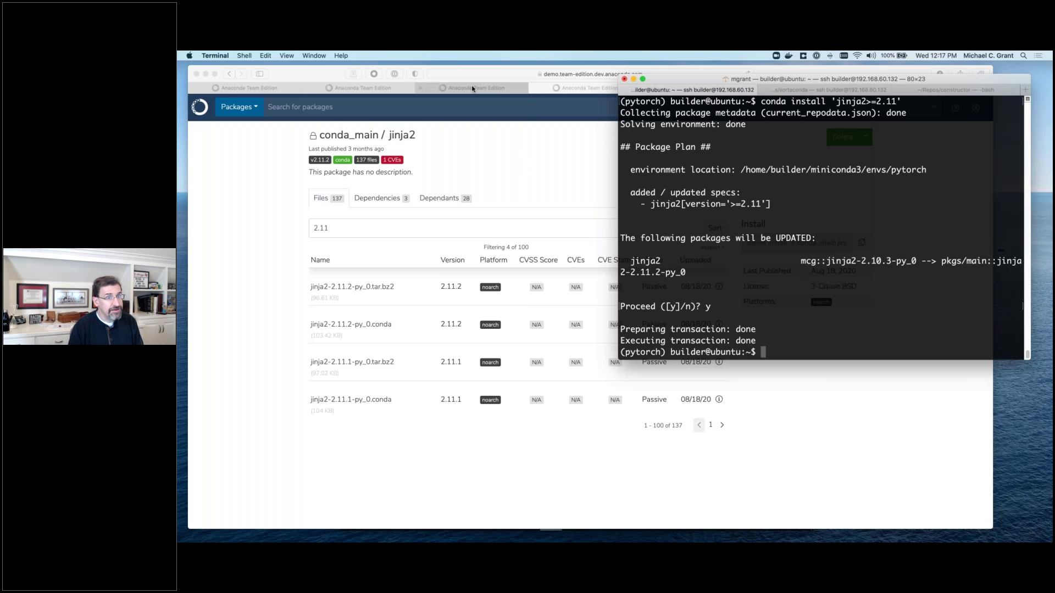
- Switch to Safari's Webinar Google Slides window and start presenting from the Anaconda Team Edition slide
{"action": "left_click", "coordinate": [325, 56]}
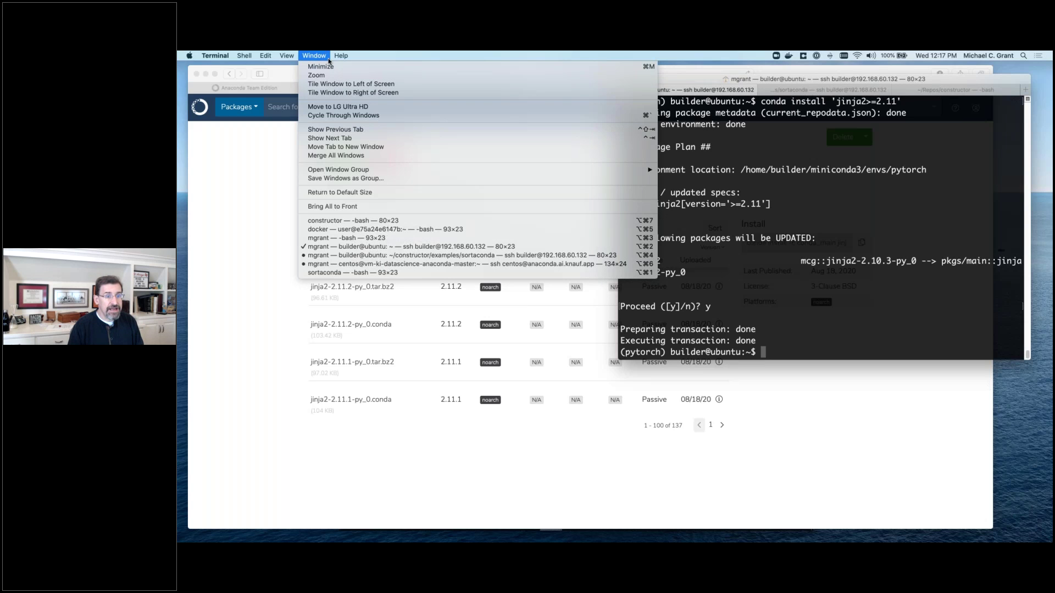
{"action": "left_click", "coordinate": [254, 230]}
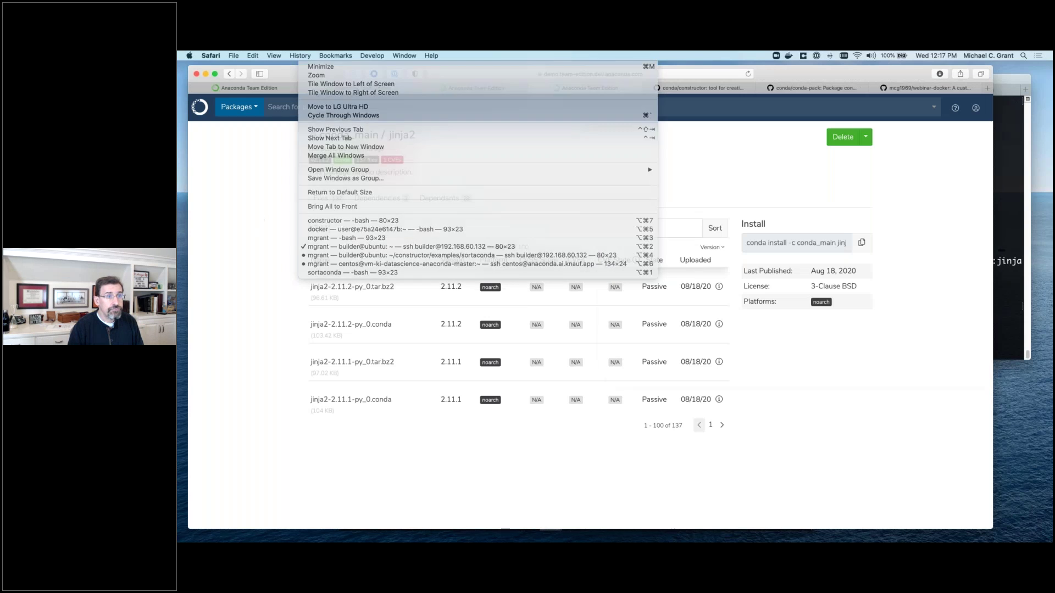
{"action": "left_click", "coordinate": [404, 55]}
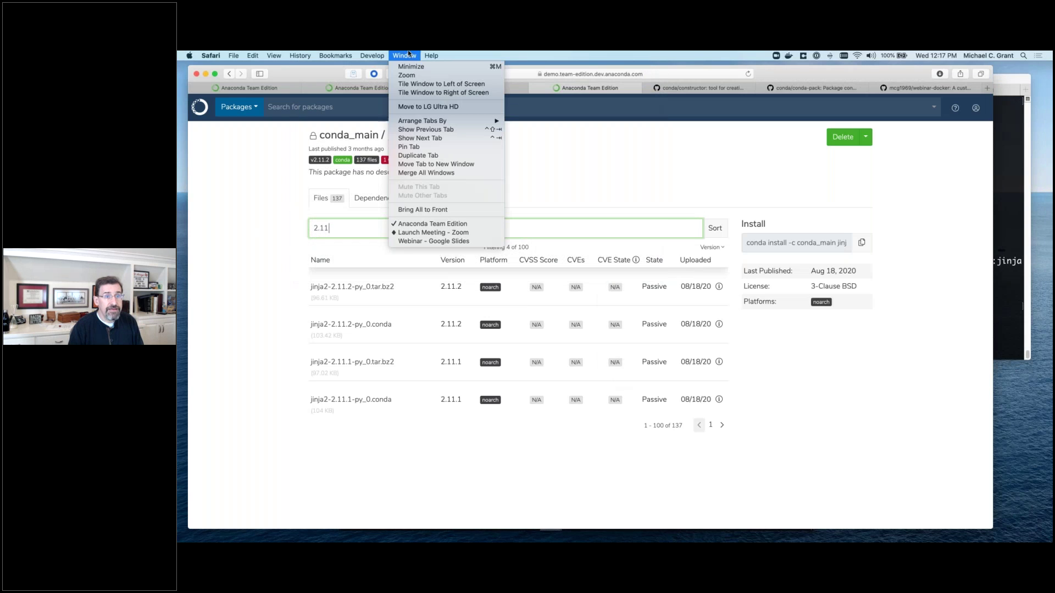
{"action": "left_click", "coordinate": [414, 241]}
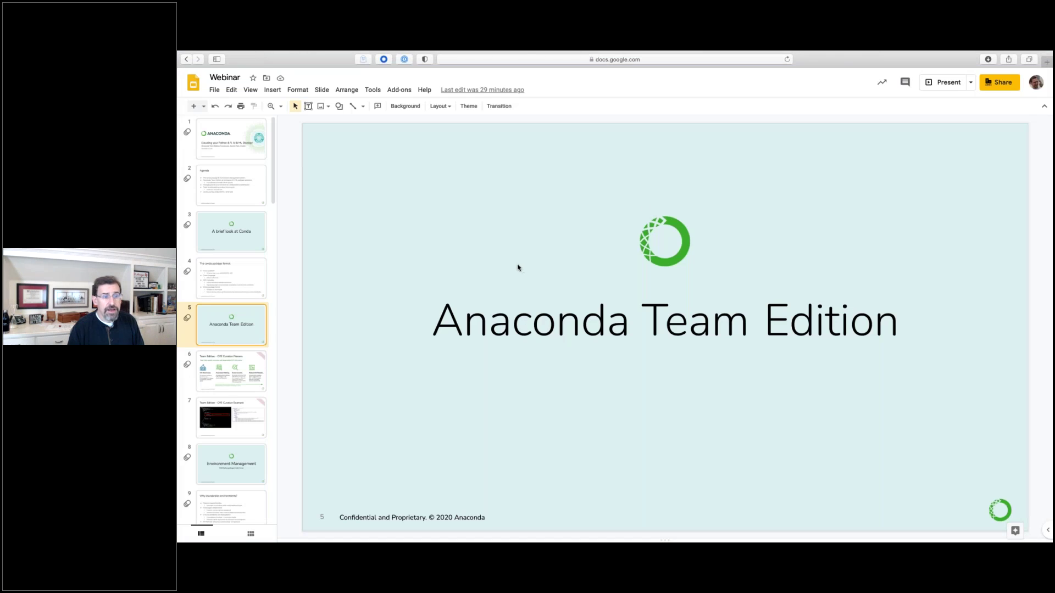
{"action": "left_click", "coordinate": [944, 83]}
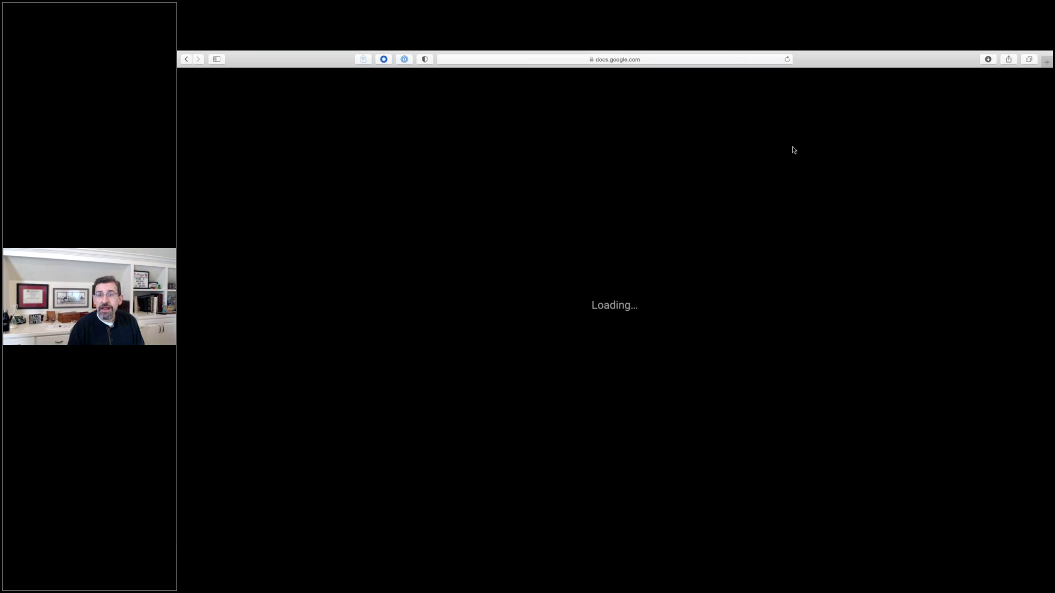